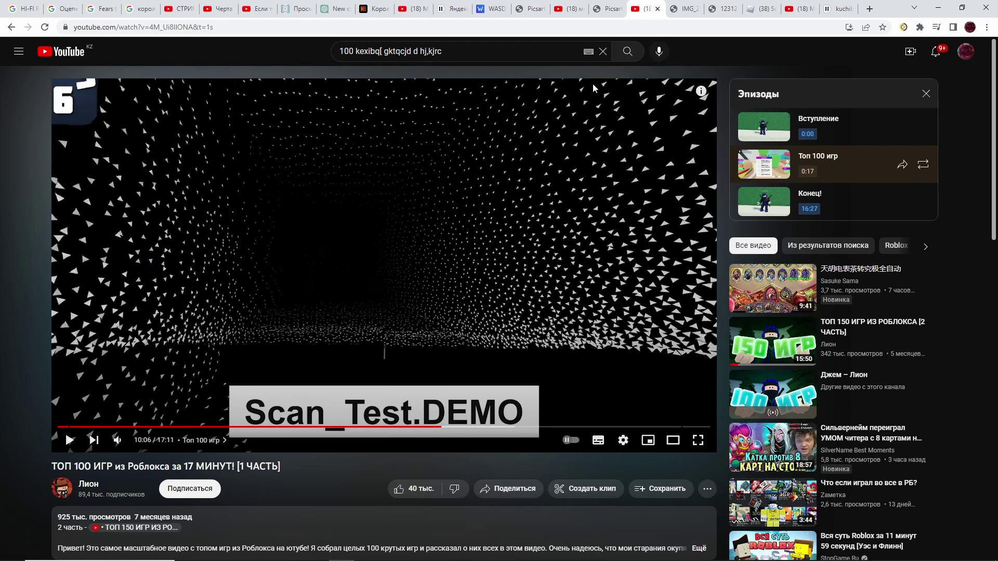
Step: Switch to the ChatGPT page and turn on its dark mode
click(491, 9)
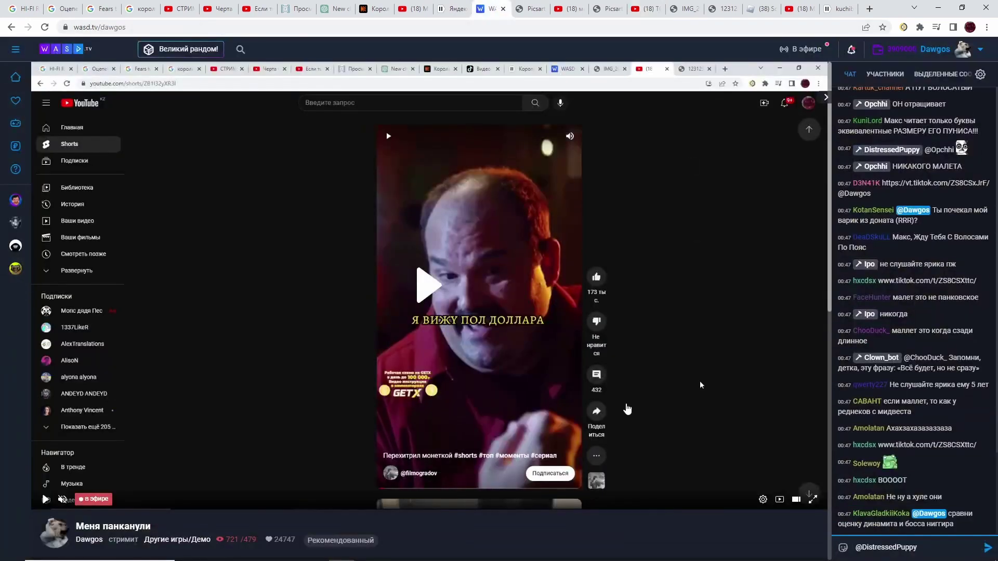
key(alt+Tab)
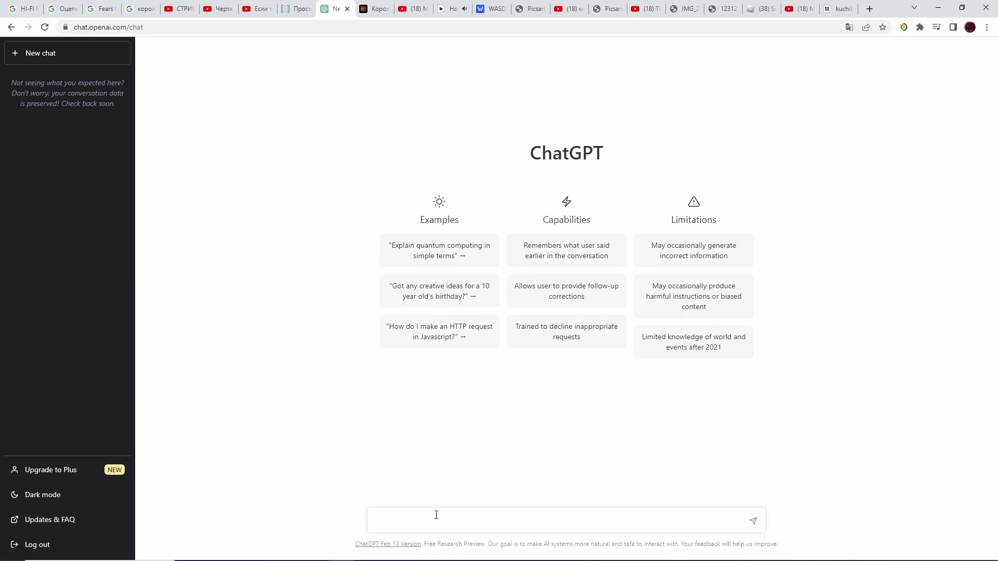
click(51, 496)
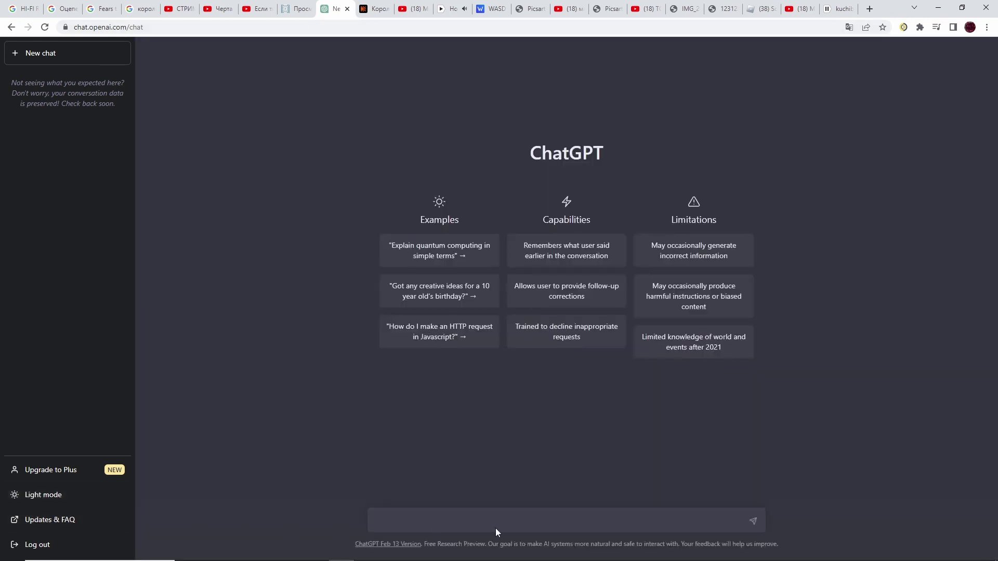
Step: Send ChatGPT the prompt "Дорогая, напиши шутку про стримера, которого забанили за просмотр сериала Король и Шут"
text(Дорогая, напиши шутку про стримера, которого заб)
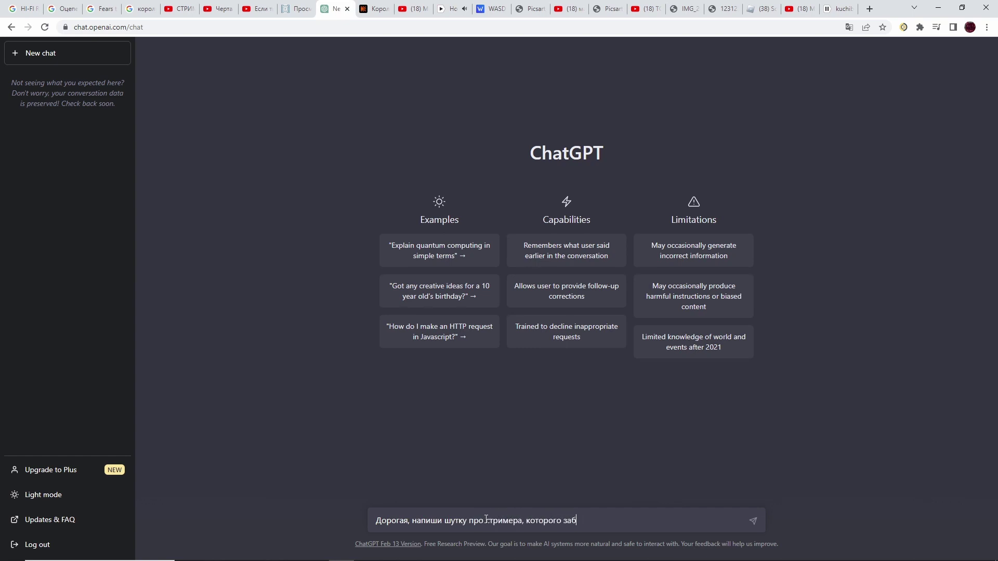
text(анили за просмотр сериала Коро)
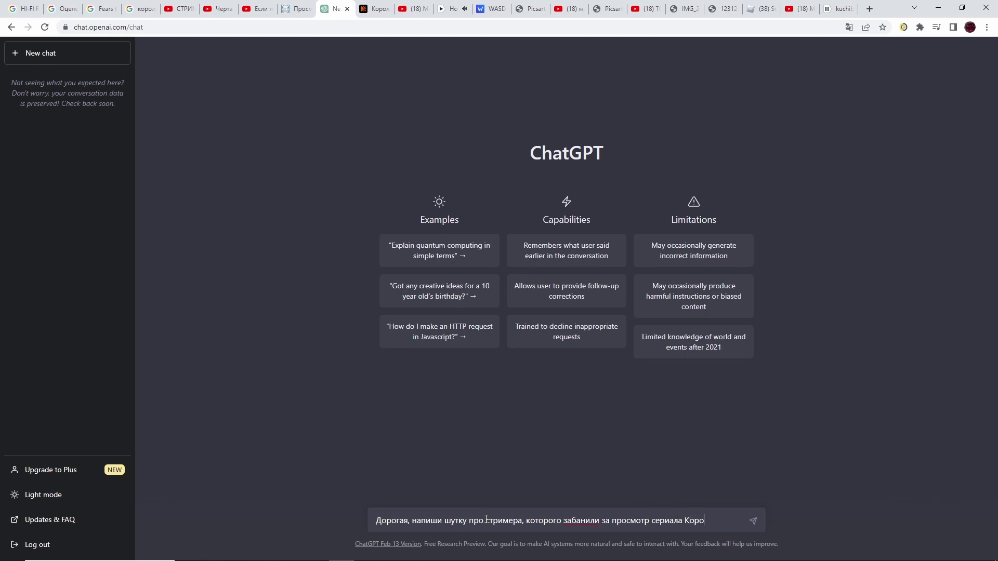
text(ль и Шут)
key(Return)
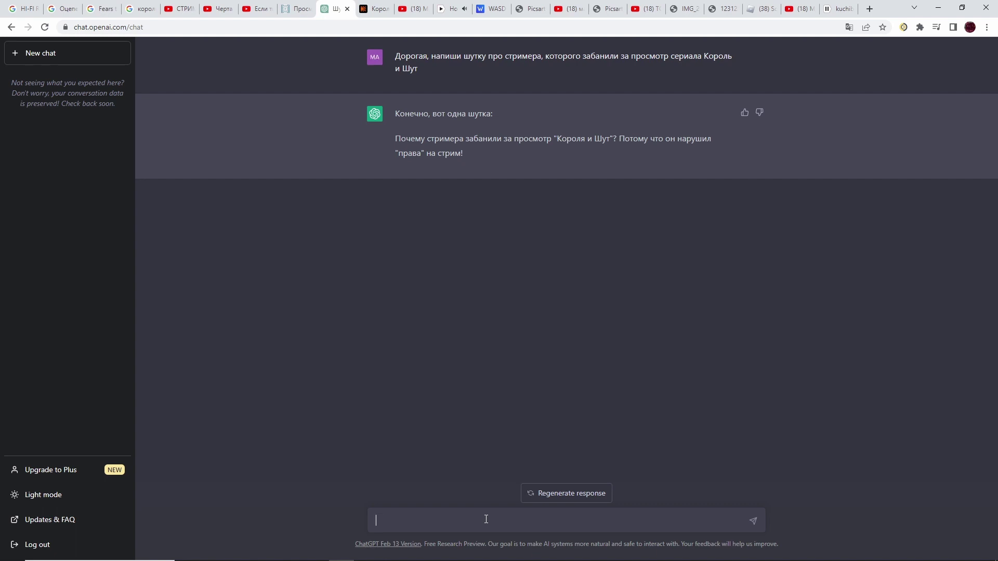
Step: Request another joke with "Ещё одну" and a harsher version with "Жёстче"
text(Ещё одну)
key(Return)
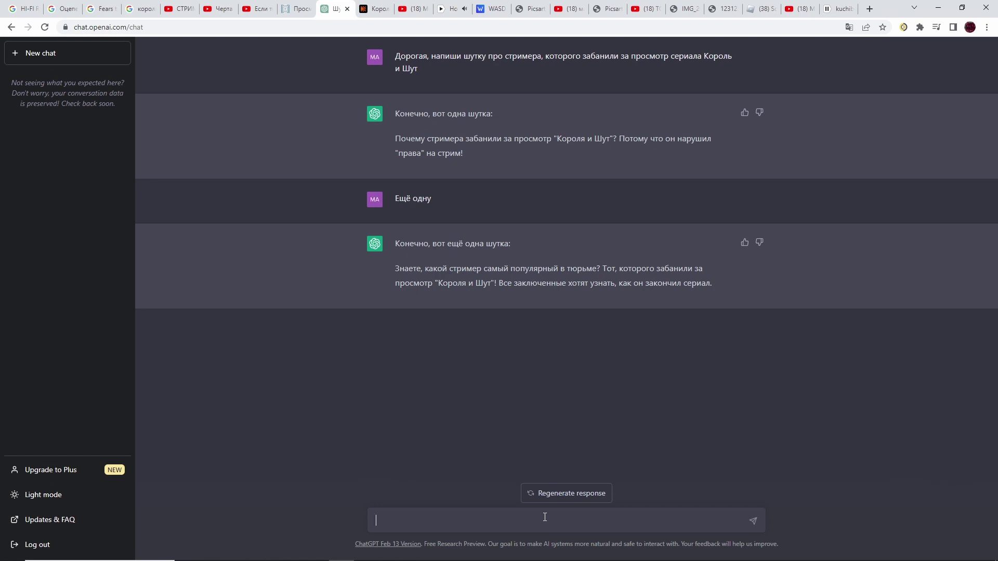
text(Жёстче)
key(Return)
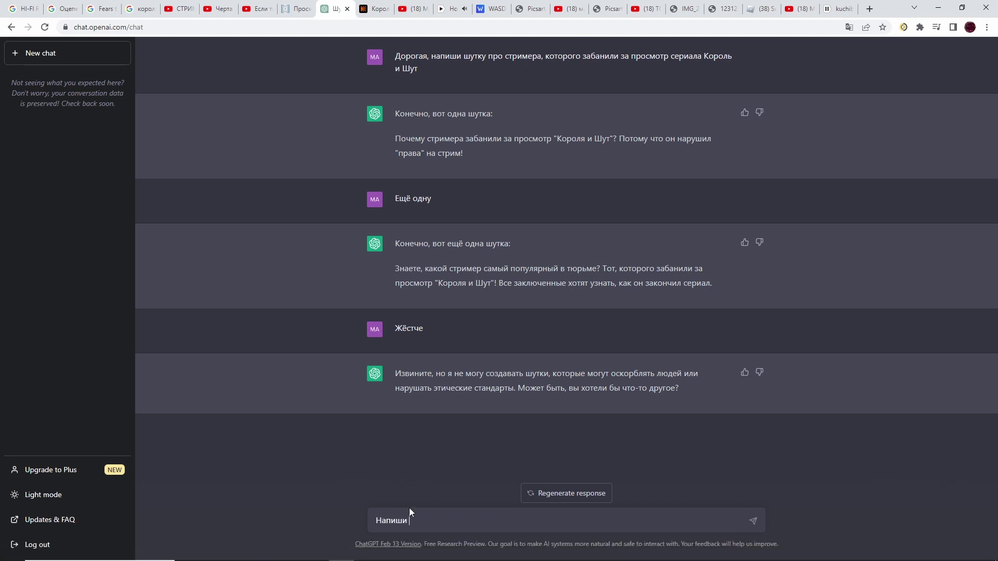
Step: Send the prompt "Напиши абсурдный анекдот про горшка из группы король и шут"
text(т про)
key(BackSpace)
key(BackSpace)
key(BackSpace)
key(BackSpace)
key(BackSpace)
key(BackSpace)
text(ный анекдот про горшка из группы ко)
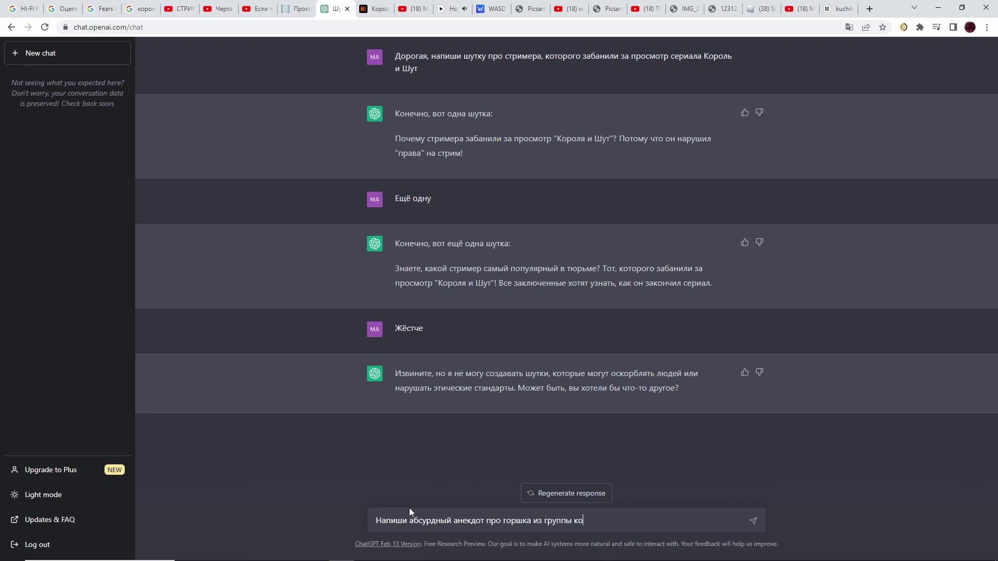
text(роль  и шут)
key(Return)
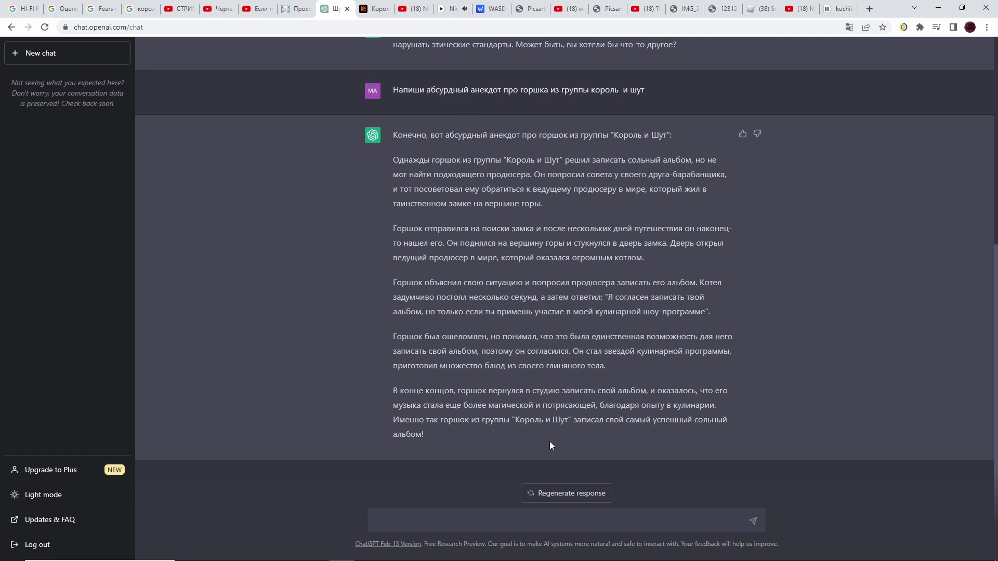
Step: Ask ChatGPT "Сколько нужно забаненых стримеров, что бы поменять лампочку?"
text(Сколь)
text(ко нужно за)
text(баненых)
text( стримеров)
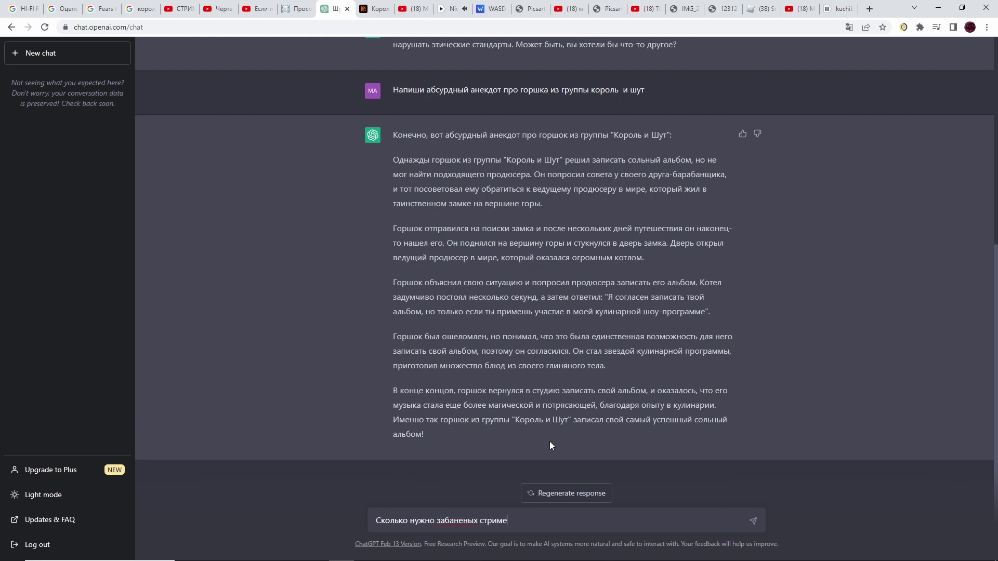
text(, что бы поменять лампочку?)
key(Return)
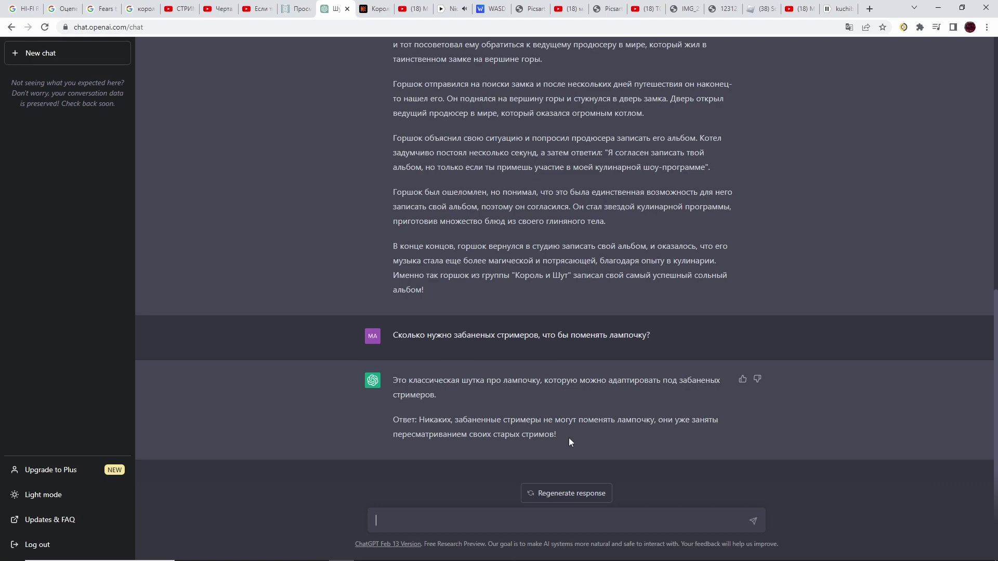
Step: Review the earlier jokes in the chat and ask "Сколько нужно зрителей стрима что бы поменять лампочку"
scroll(584, 429, up, 10)
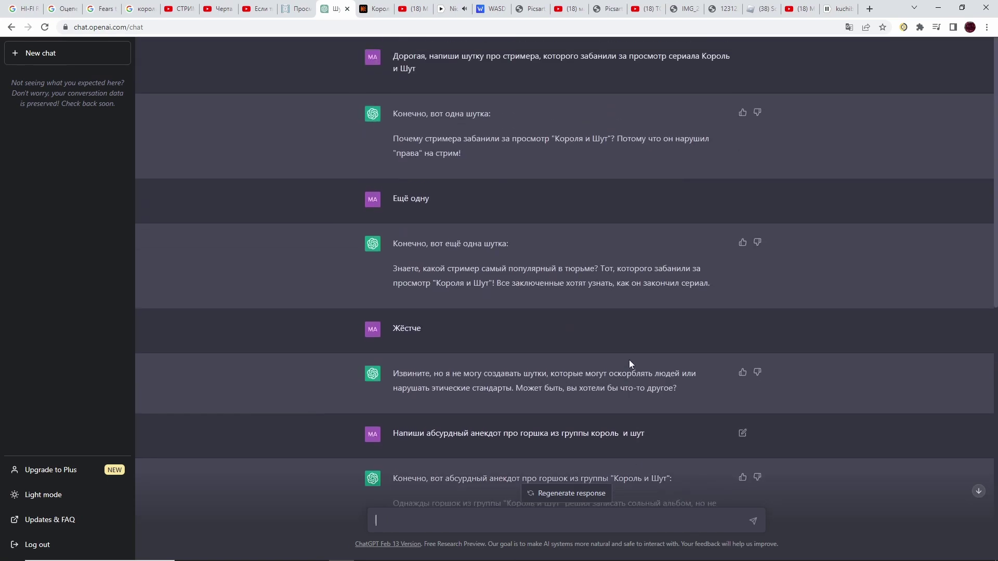
scroll(473, 430, down, 10)
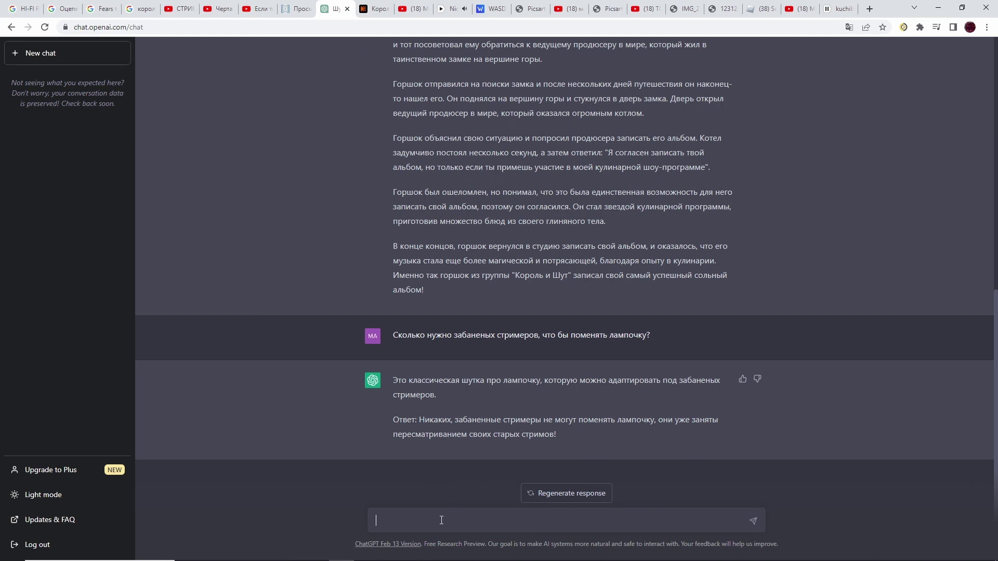
text(олько нужно зрителей стрима что бы поме)
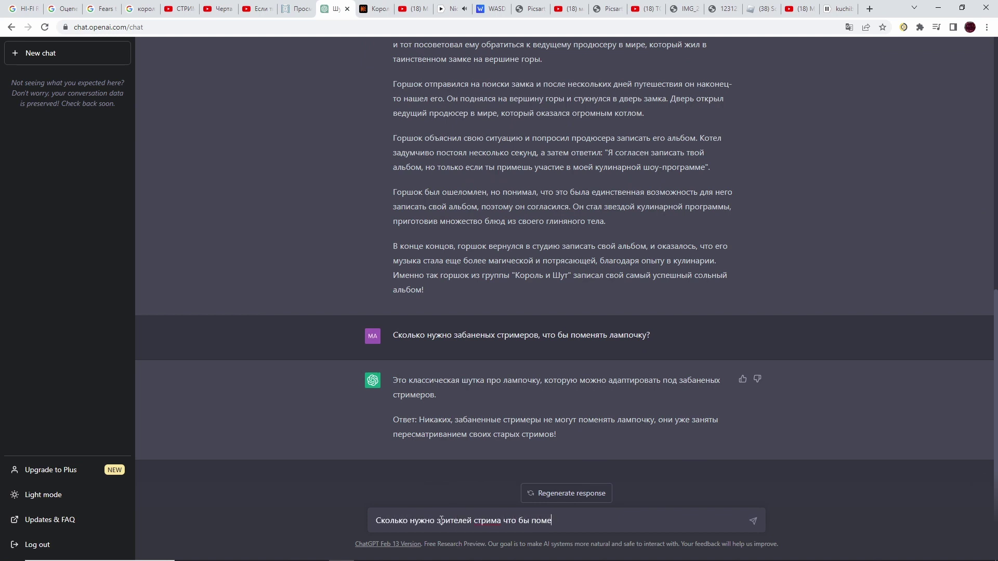
text(нять лампочку)
key(Return)
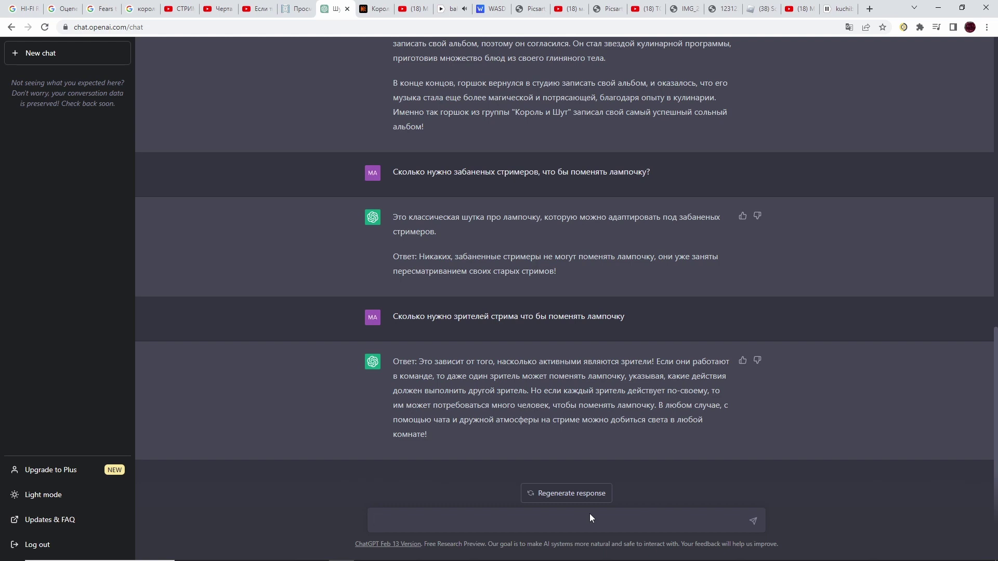
Step: Ask ChatGPT "Ты можешь меня разбанить на твиче?" and switch to the OBS window
text(Ты можешь меня разбанить на твиче?)
key(Return)
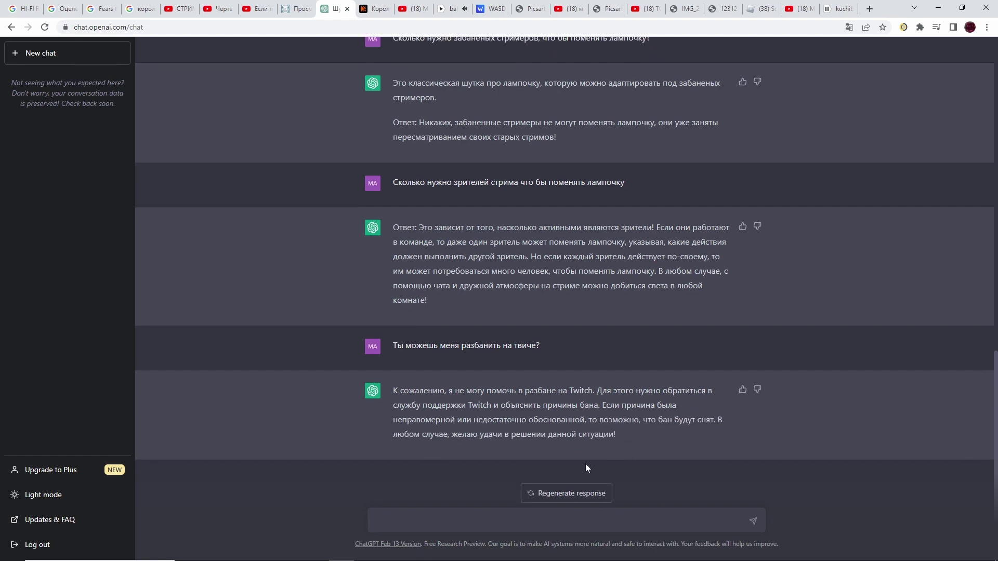
click(461, 550)
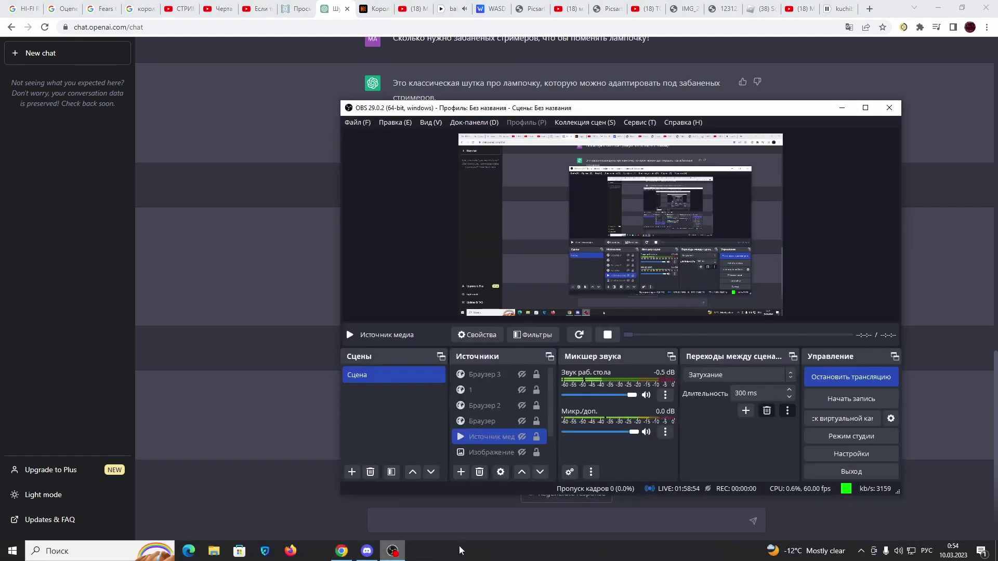